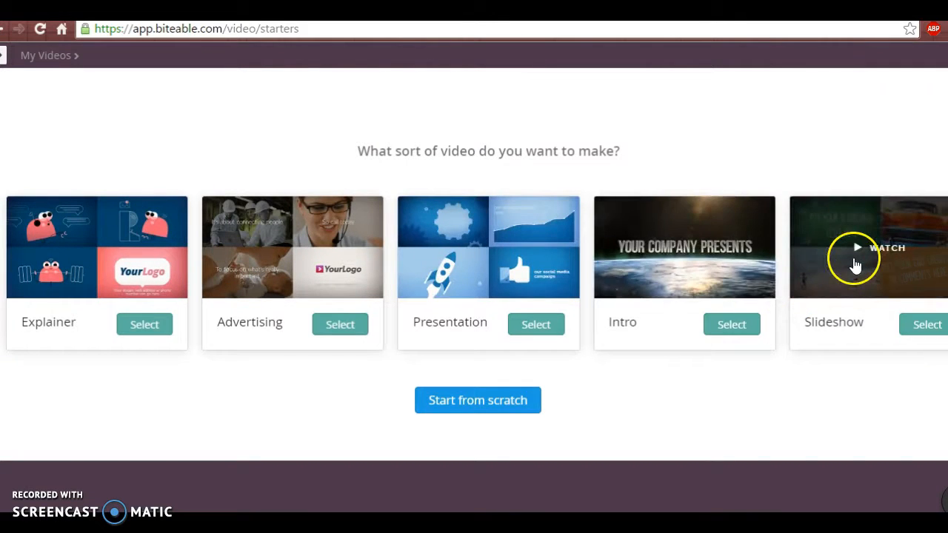
Step: Watch part of the Presentation starter's sample video and create a new video from that starter
left_click(448, 252)
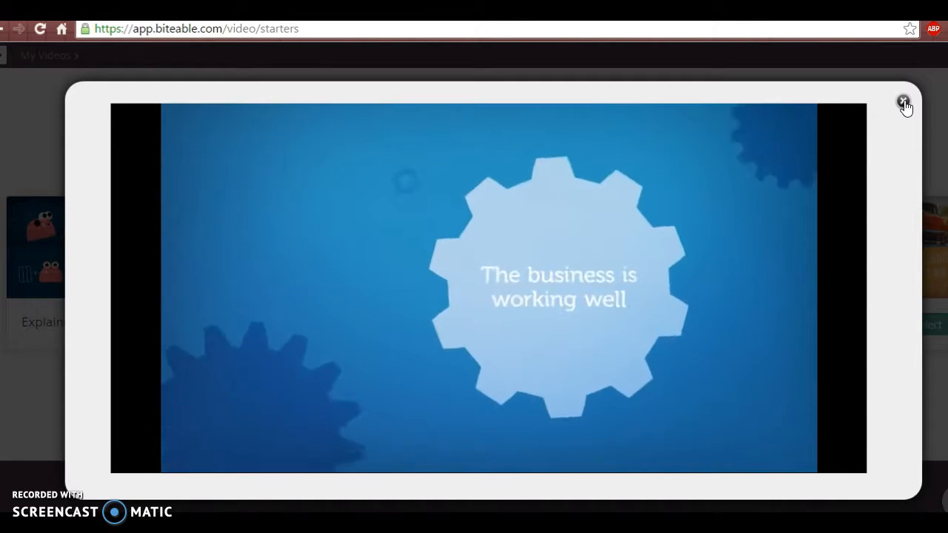
mouse_move(715, 201)
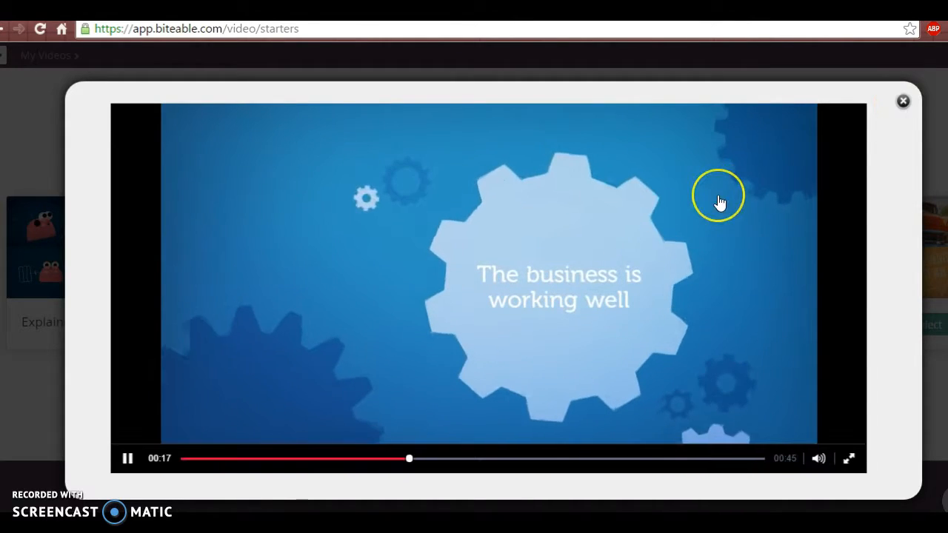
left_click(902, 100)
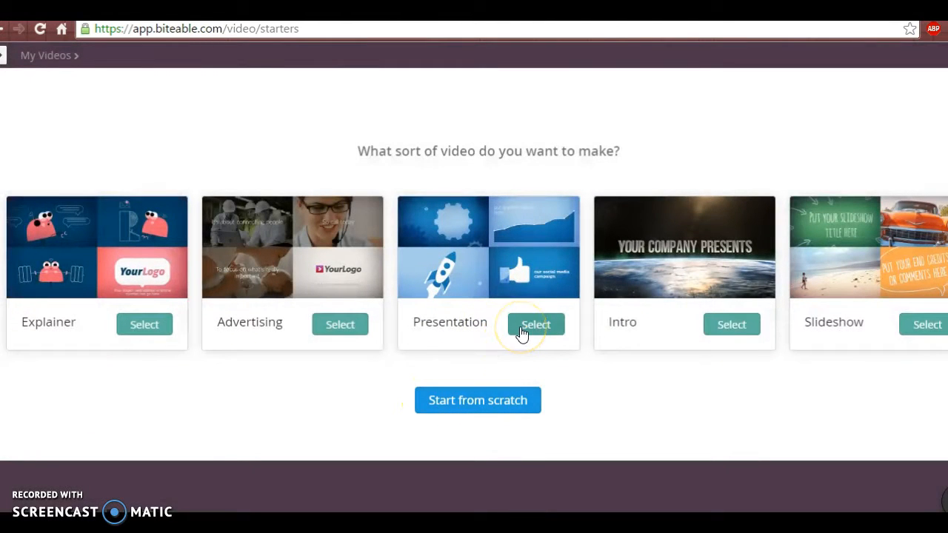
mouse_move(259, 248)
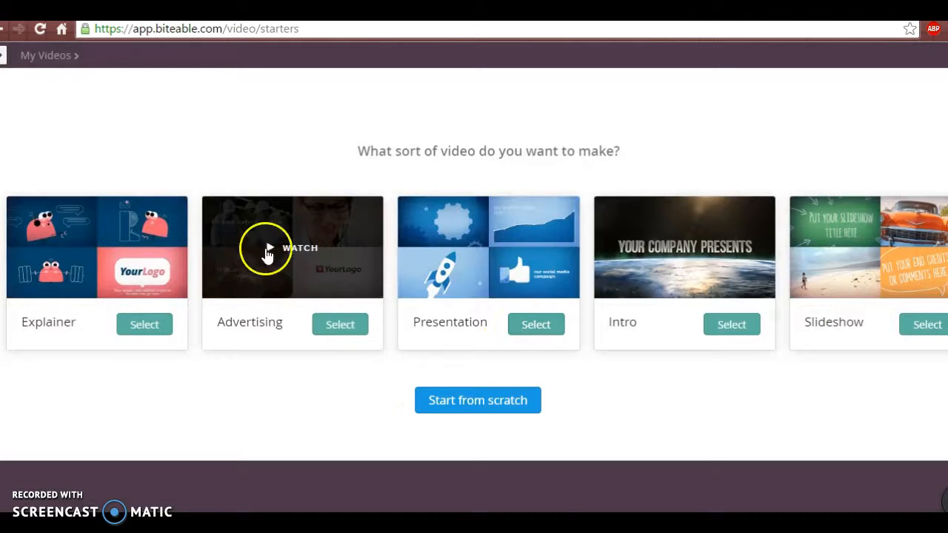
left_click(557, 329)
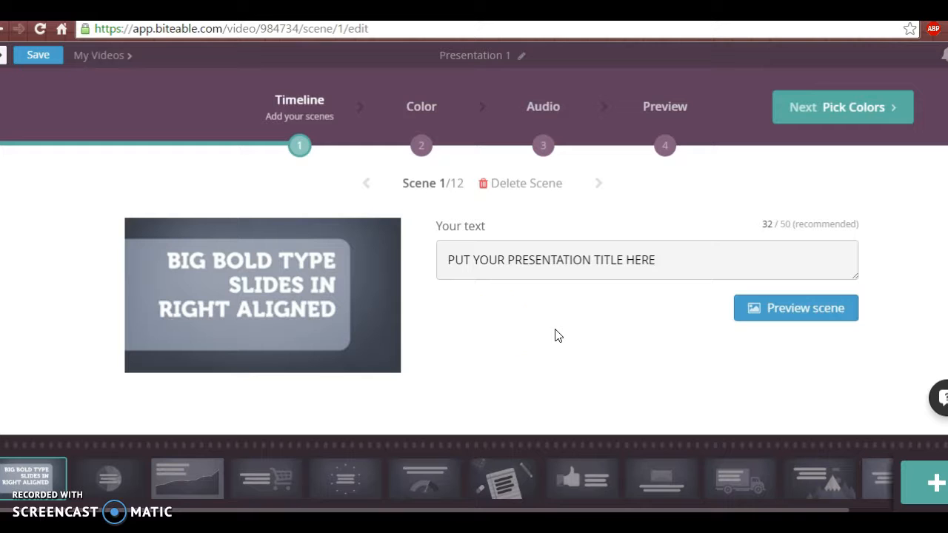
Step: Examine the artwork and placeholder text of the timeline scenes, from the title scene through scene 9
left_click(126, 490)
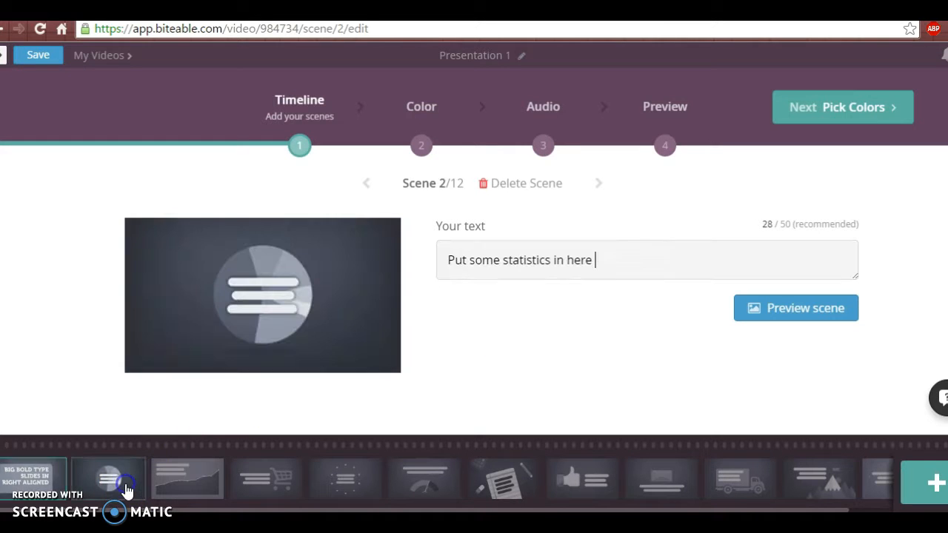
left_click(184, 485)
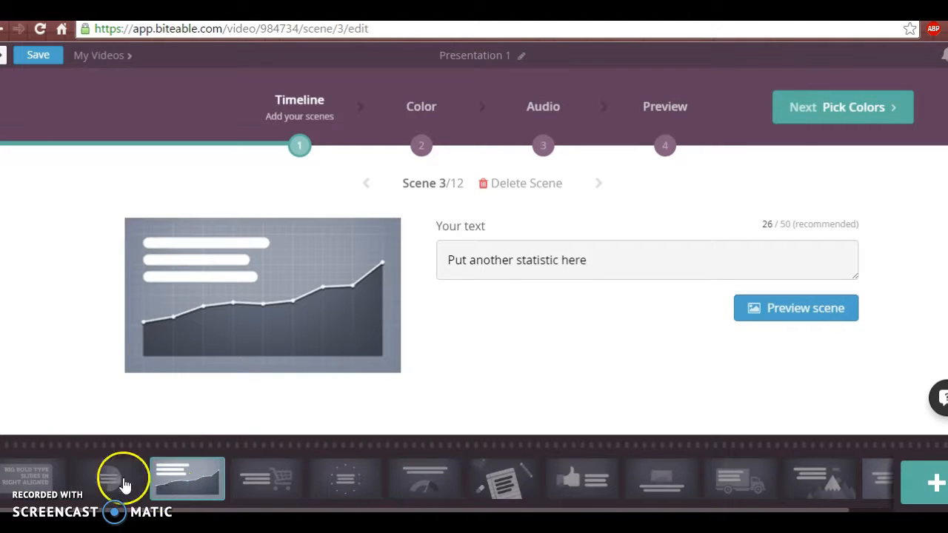
left_click(43, 471)
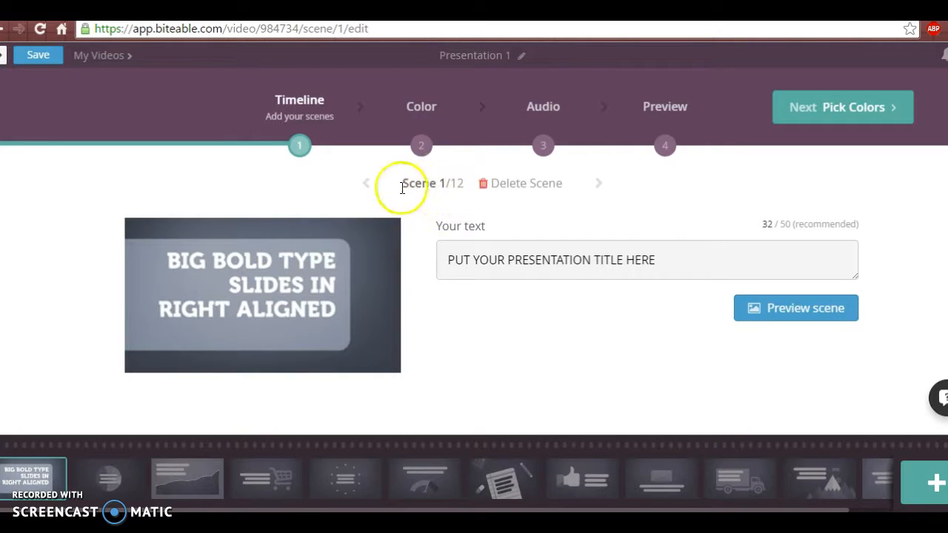
left_click(111, 482)
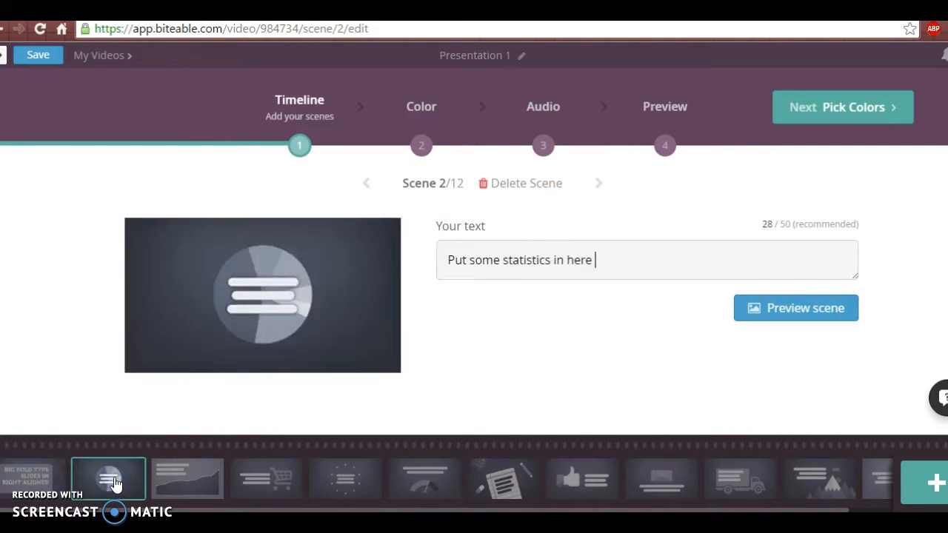
left_click(195, 466)
left_click(112, 466)
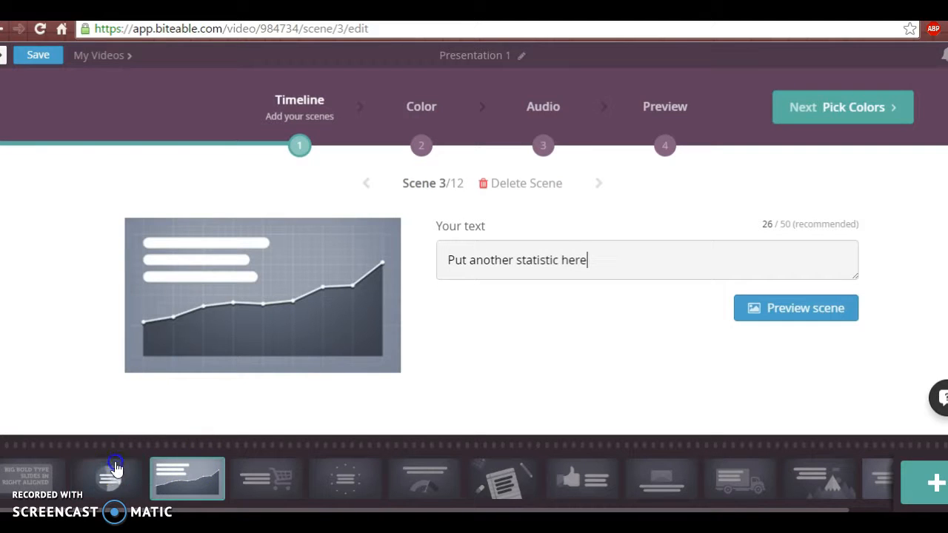
left_click(185, 480)
left_click(255, 478)
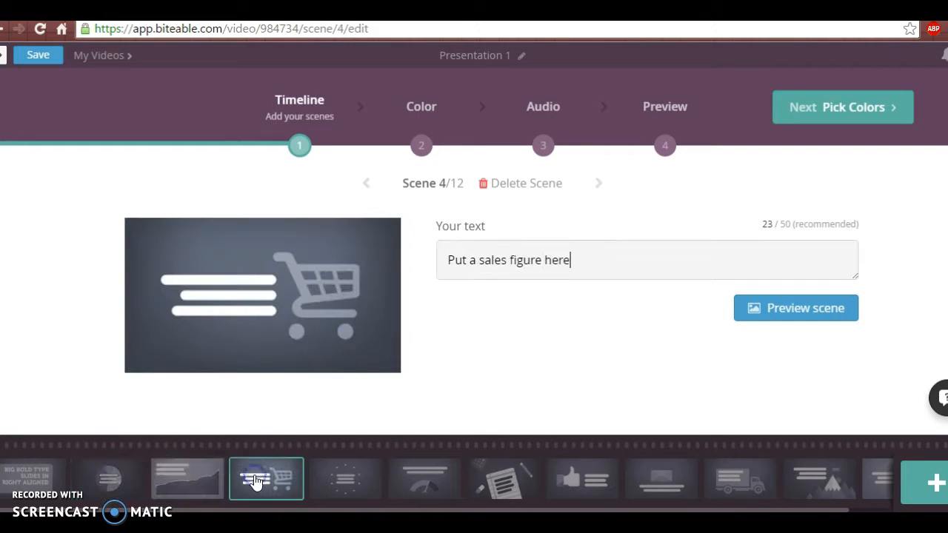
left_click(338, 478)
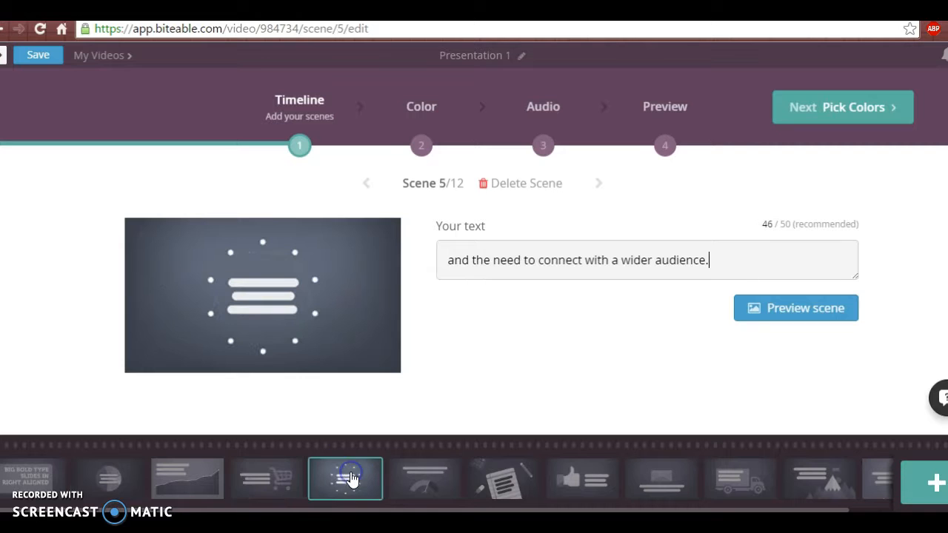
left_click(430, 483)
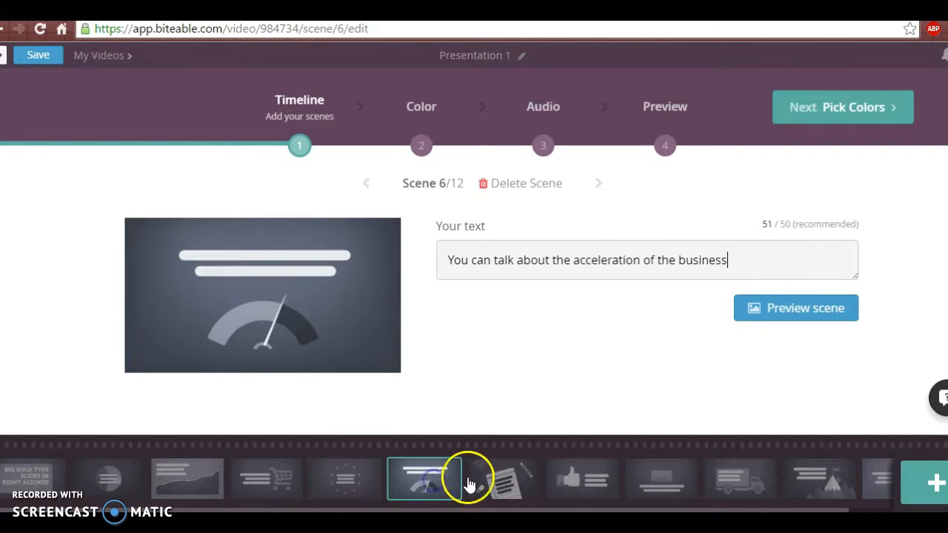
left_click(519, 483)
left_click(611, 478)
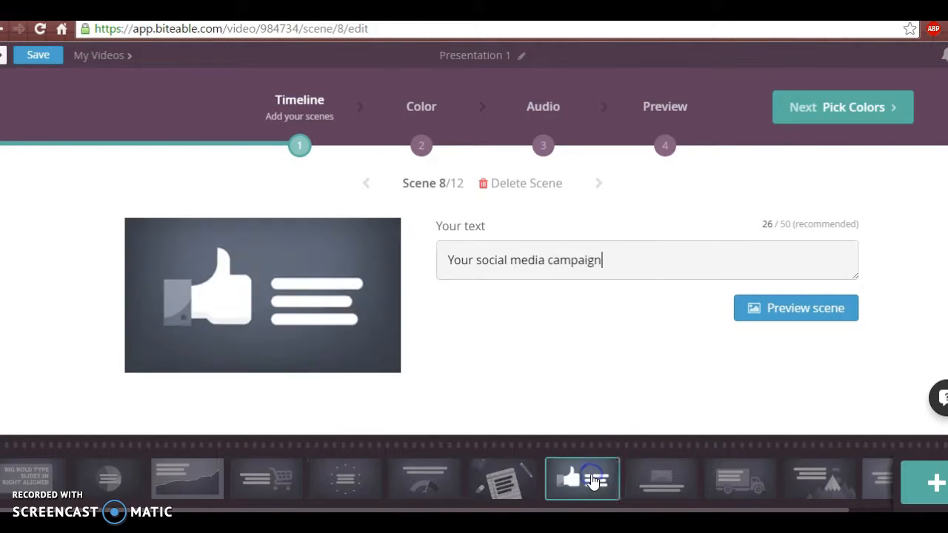
left_click(666, 481)
Step: Generate a preview of scene 10, the delivery truck scene, with its existing text
left_click(733, 478)
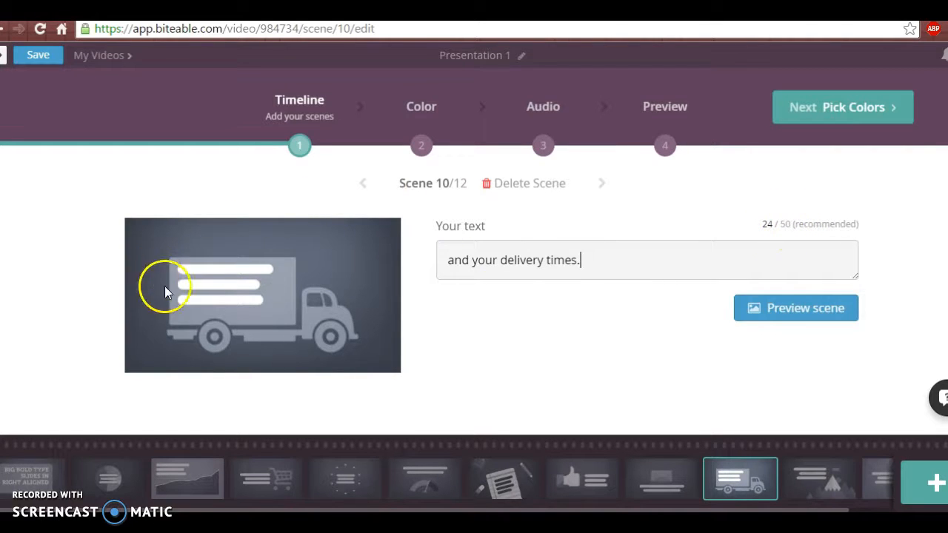
left_click(836, 311)
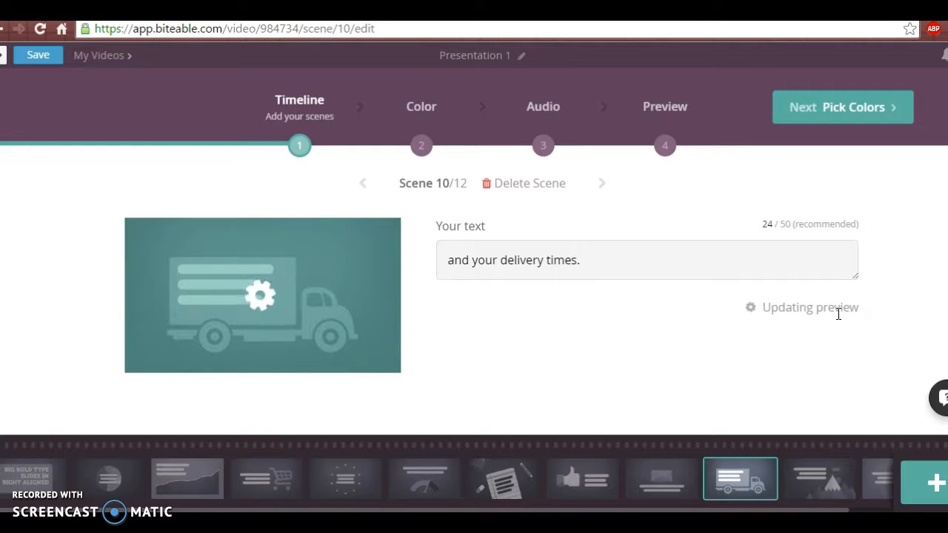
left_click(677, 383)
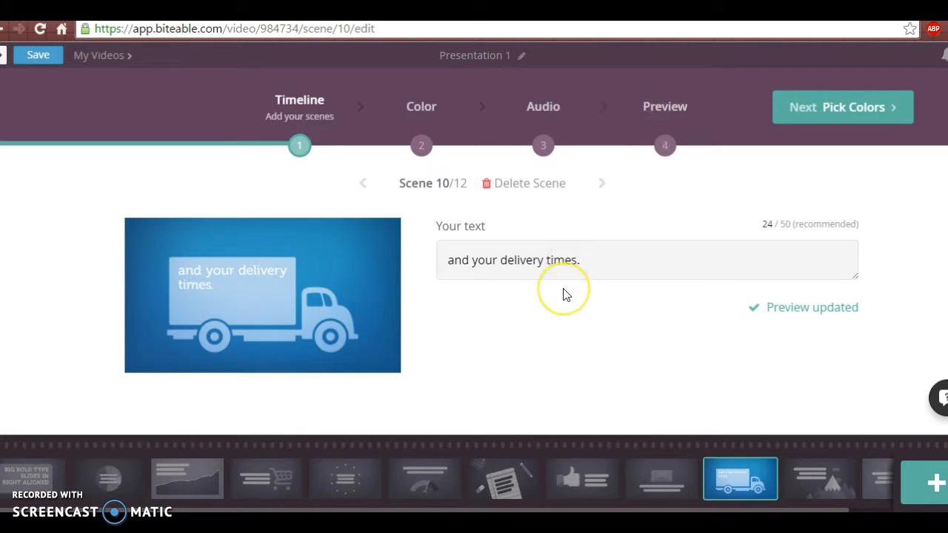
left_click(48, 473)
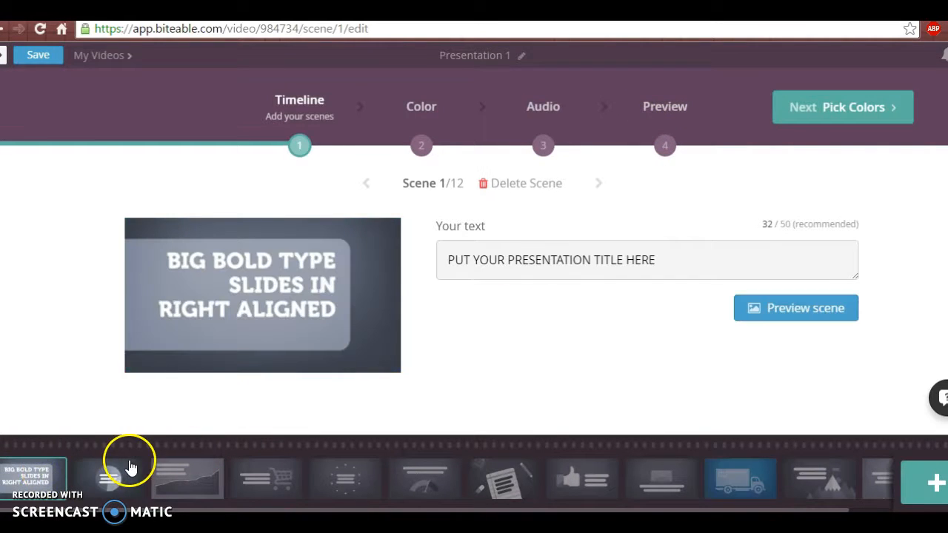
left_click(126, 466)
left_click(209, 479)
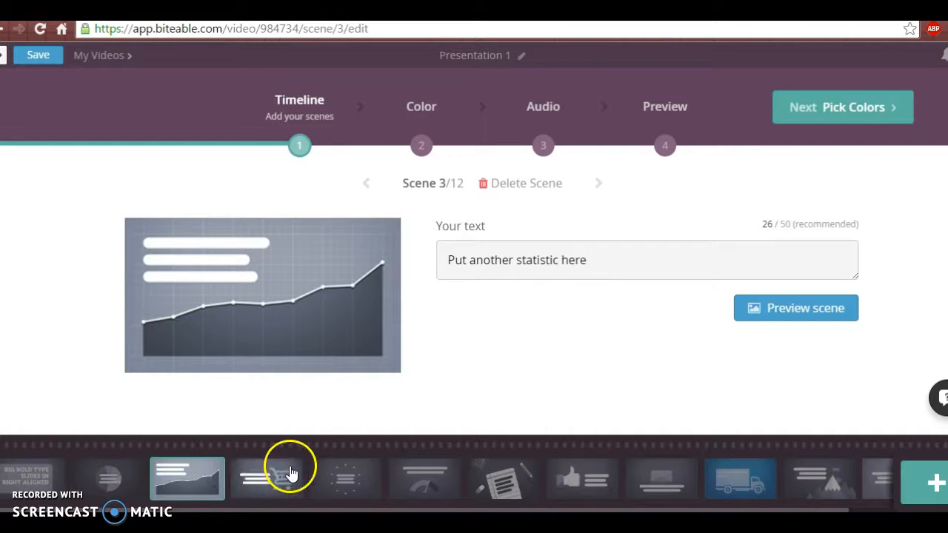
Step: Try several preset color palettes for the video and settle on the red and dark maroon one
left_click(421, 152)
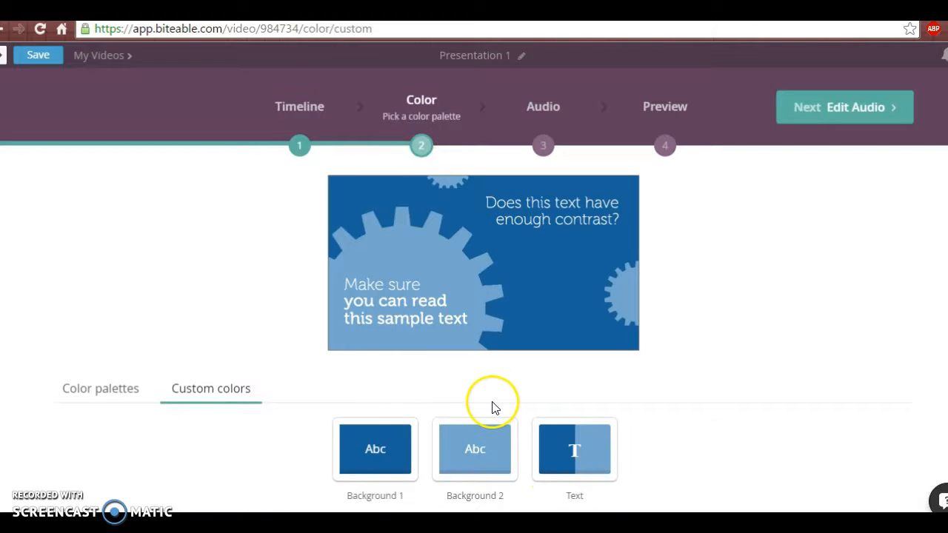
scroll(493, 407, "down", 1)
scroll(492, 408, "down", 1)
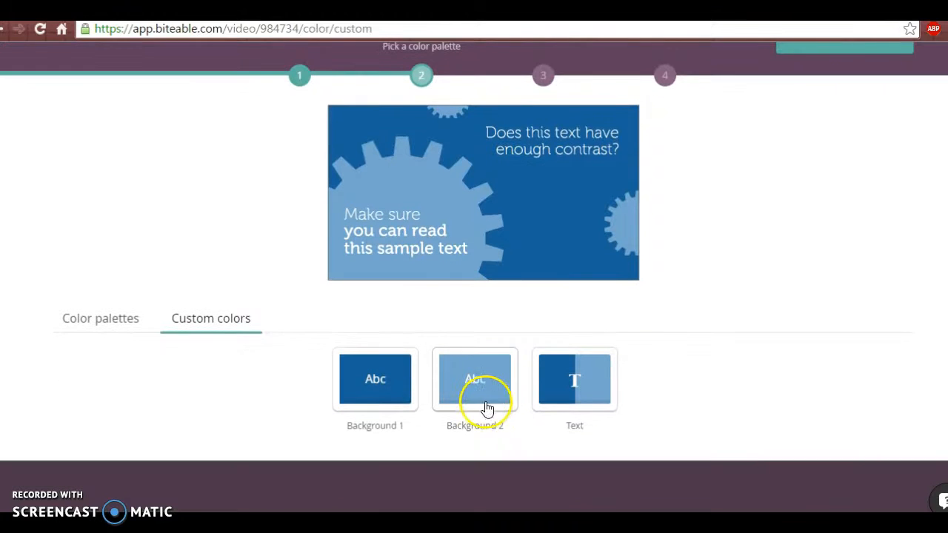
left_click(126, 319)
left_click(391, 370)
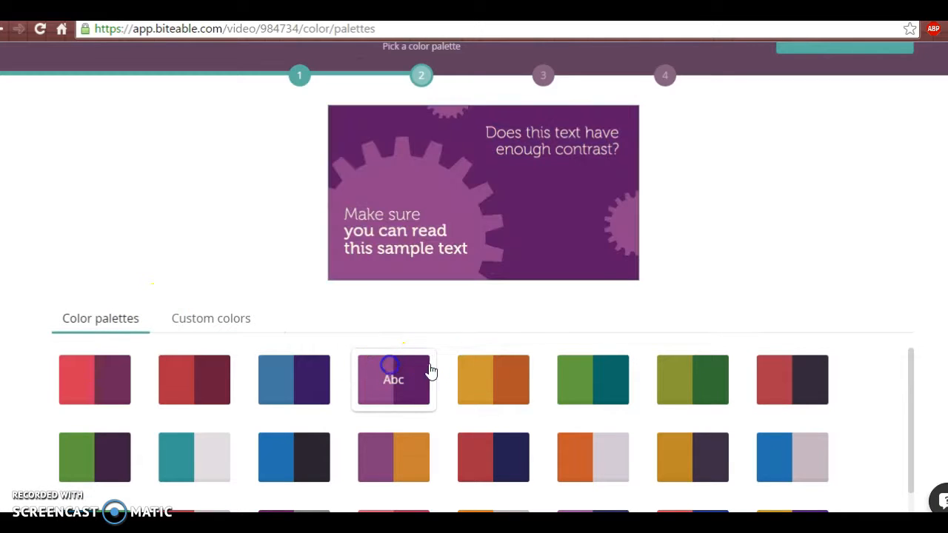
left_click(530, 372)
left_click(596, 378)
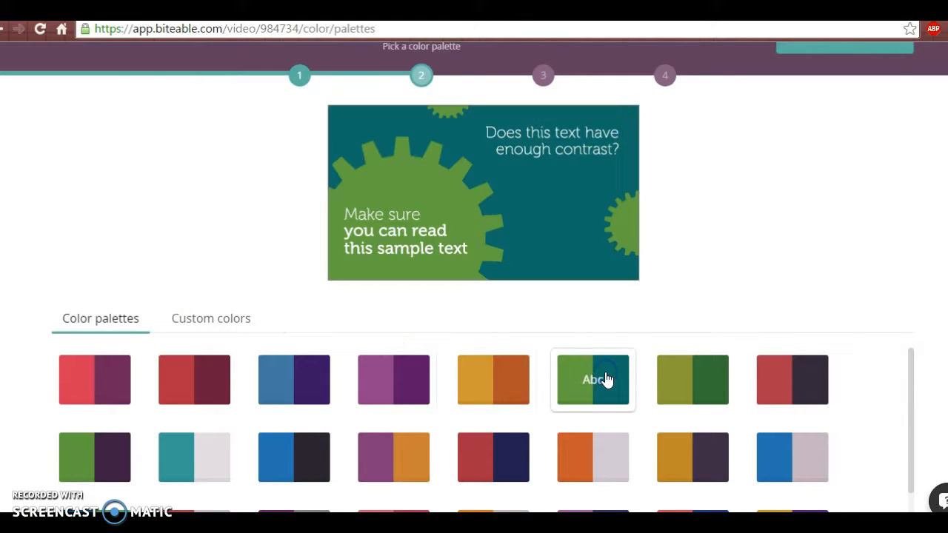
left_click(513, 454)
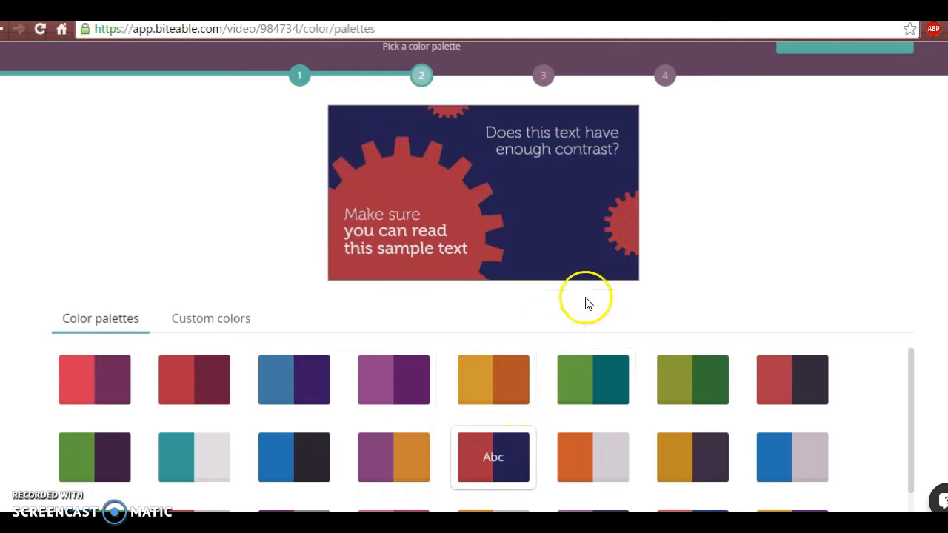
scroll(587, 302, "up", 1)
scroll(589, 297, "up", 1)
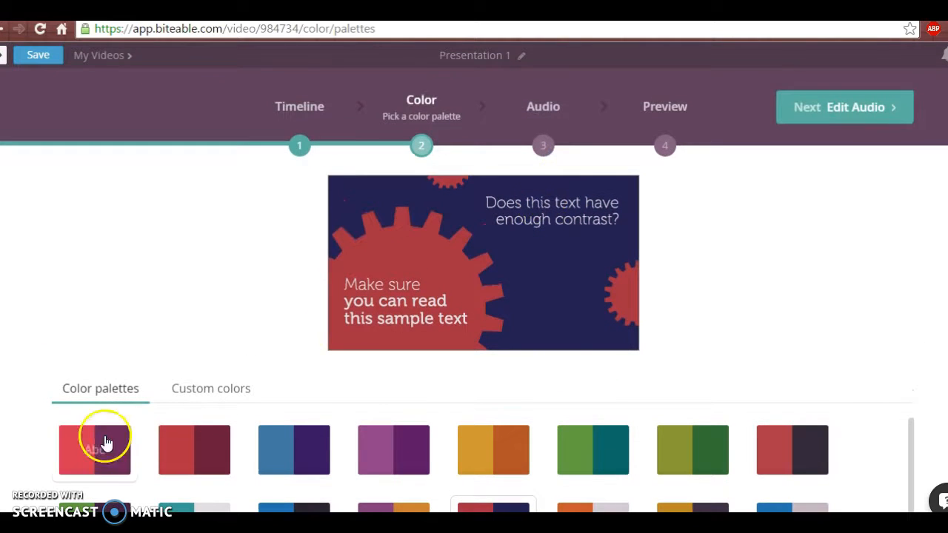
left_click(217, 442)
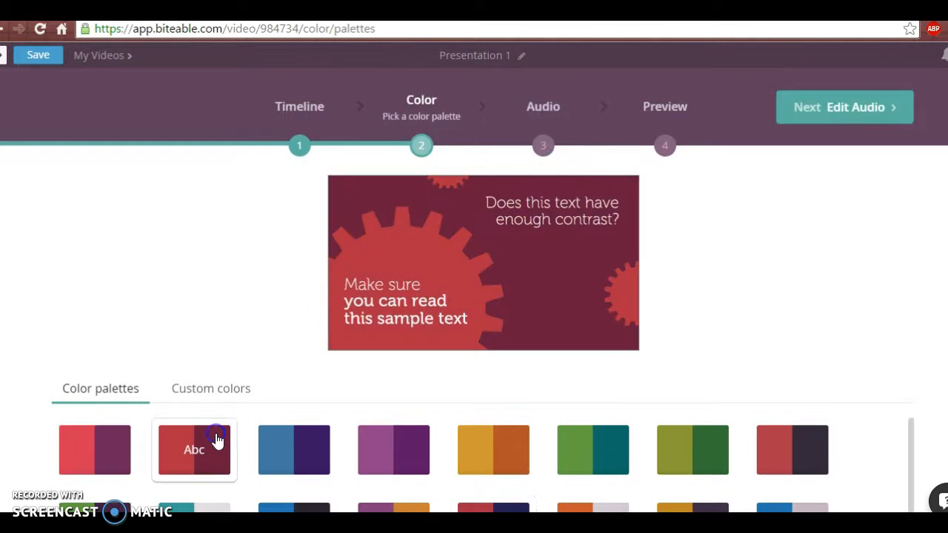
Step: Listen to the "Alternative - Playful Parade" soundtrack sample and browse the list of available audio tracks
left_click(541, 151)
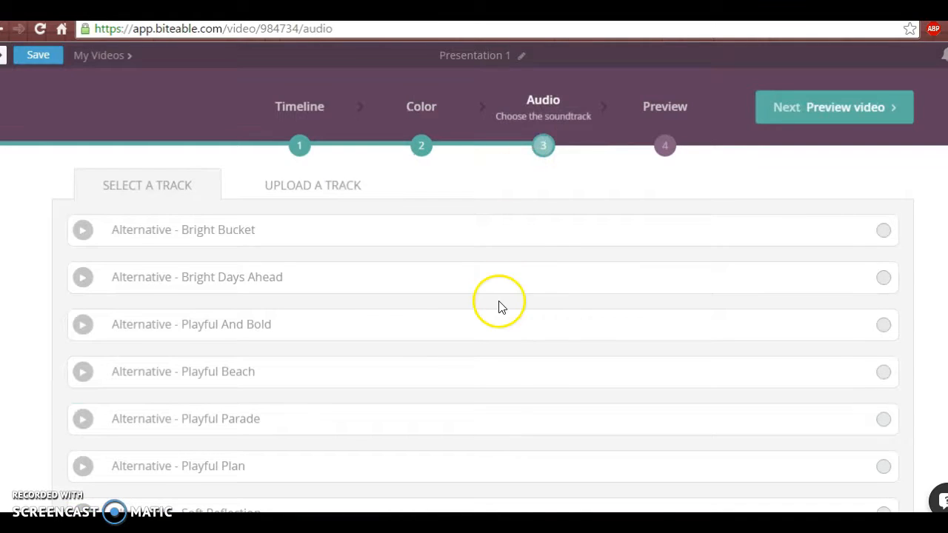
scroll(499, 307, "down", 2)
left_click(81, 271)
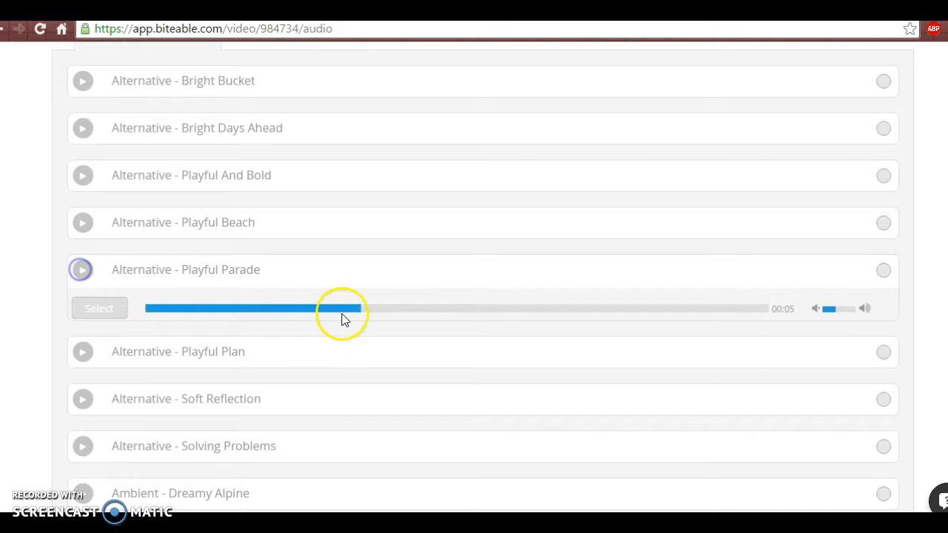
scroll(343, 317, "up", 2)
scroll(551, 307, "down", 20)
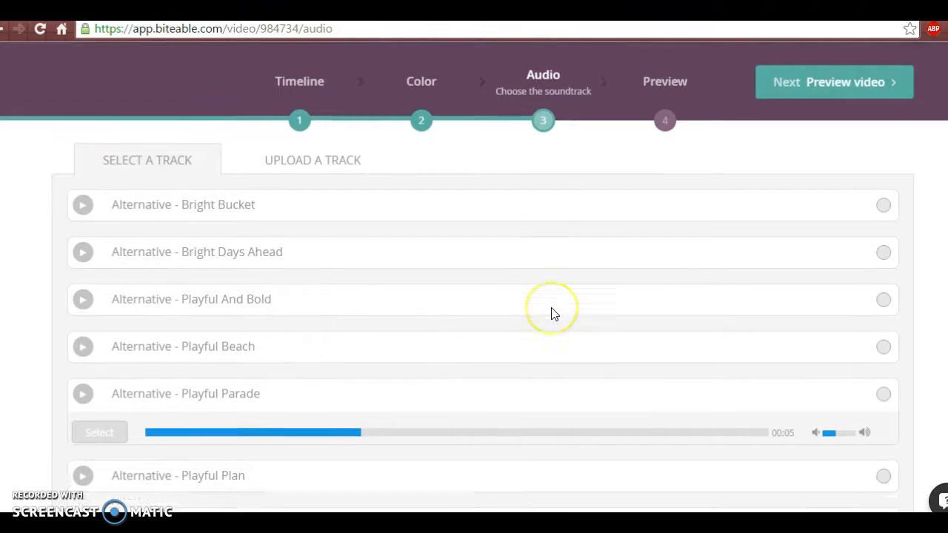
scroll(551, 315, "down", 20)
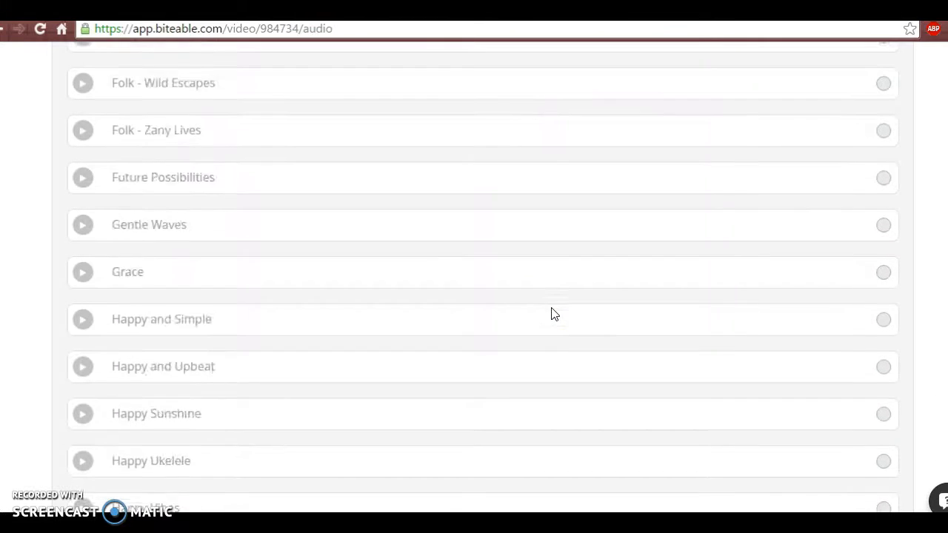
scroll(554, 314, "up", 20)
scroll(557, 314, "up", 10)
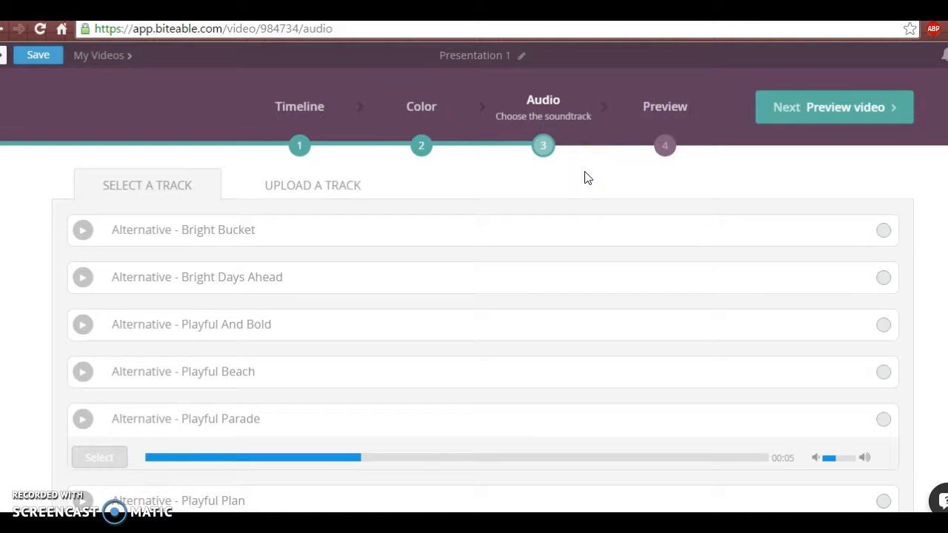
Step: Try appending random filler text to the presentation title in scene 1 and delete it again
left_click(297, 156)
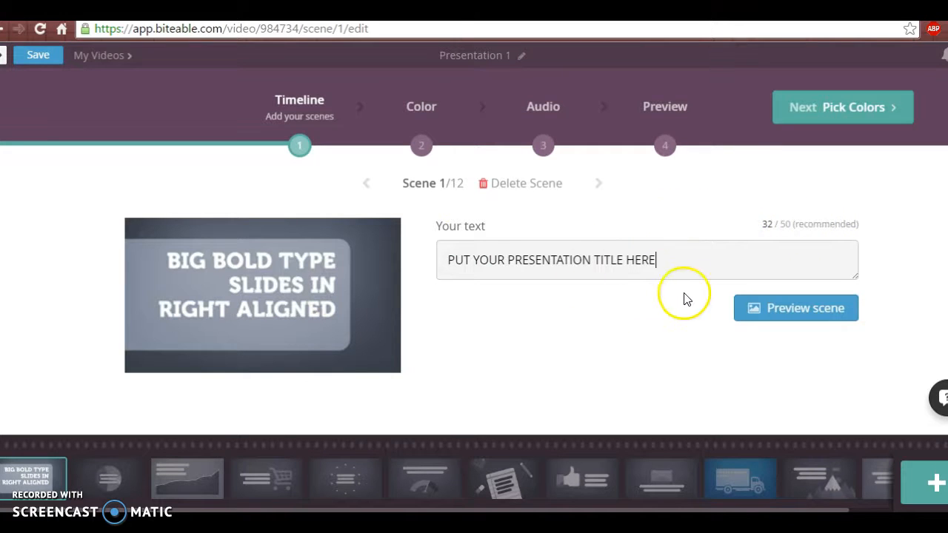
type("HERE ijrgkjwe;lkmgf;adsjg;ooijwa;wkjtg;lkkaej")
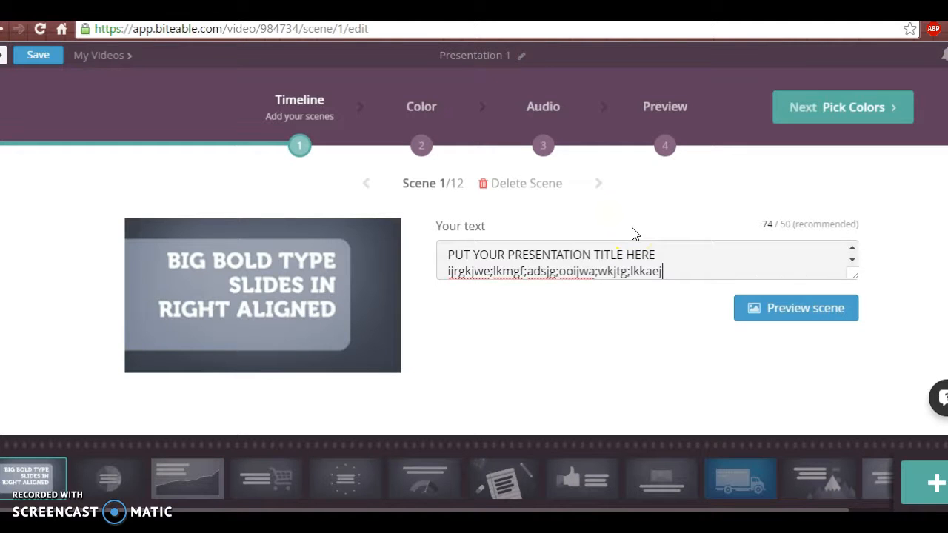
left_click_drag(668, 271, 438, 277)
key("BackSpace")
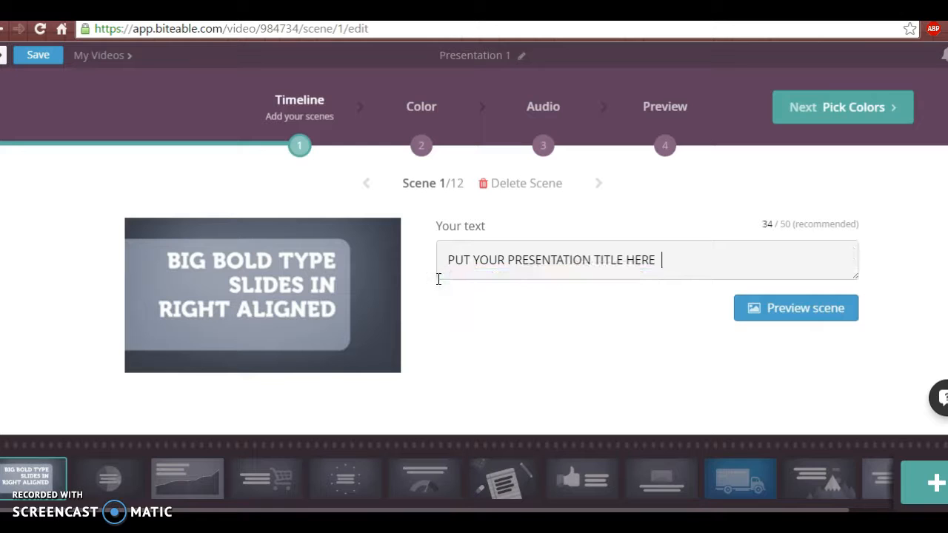
key("BackSpace")
left_click(439, 279)
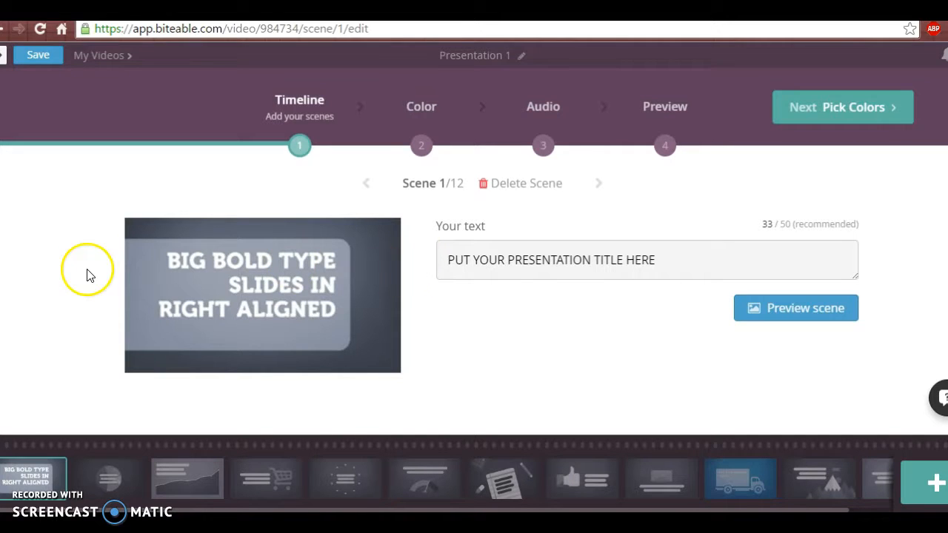
Step: Go to the list of saved videos, open the "stalk footage" project in the scene editor, and return to the list
left_click(112, 51)
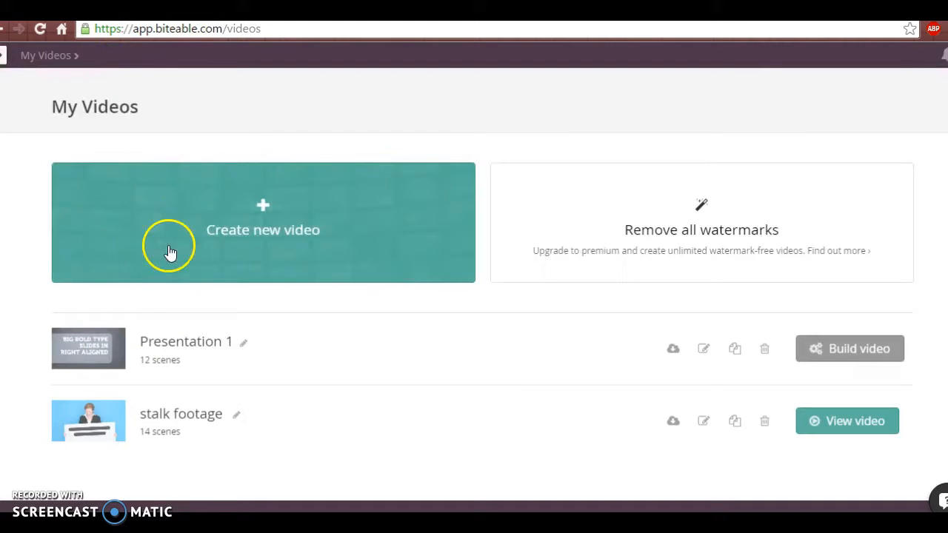
left_click(88, 428)
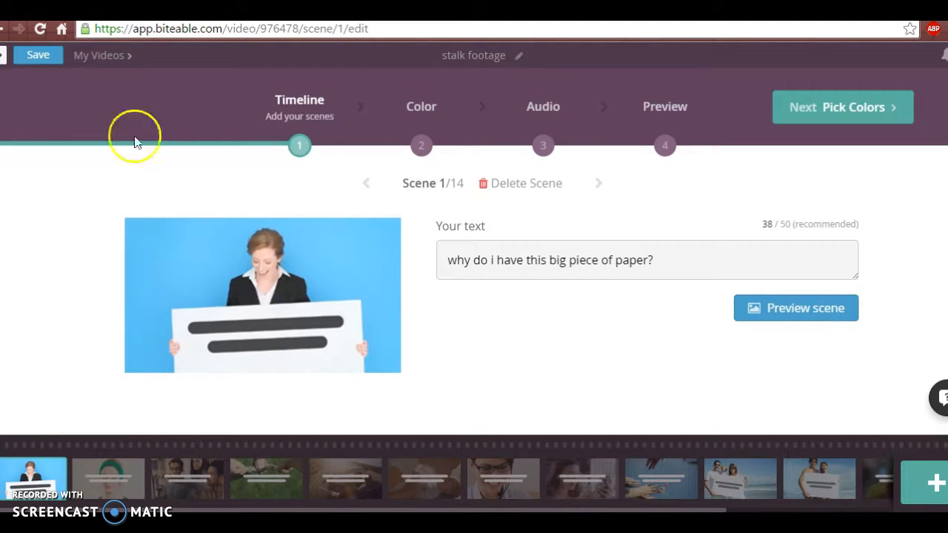
left_click(87, 54)
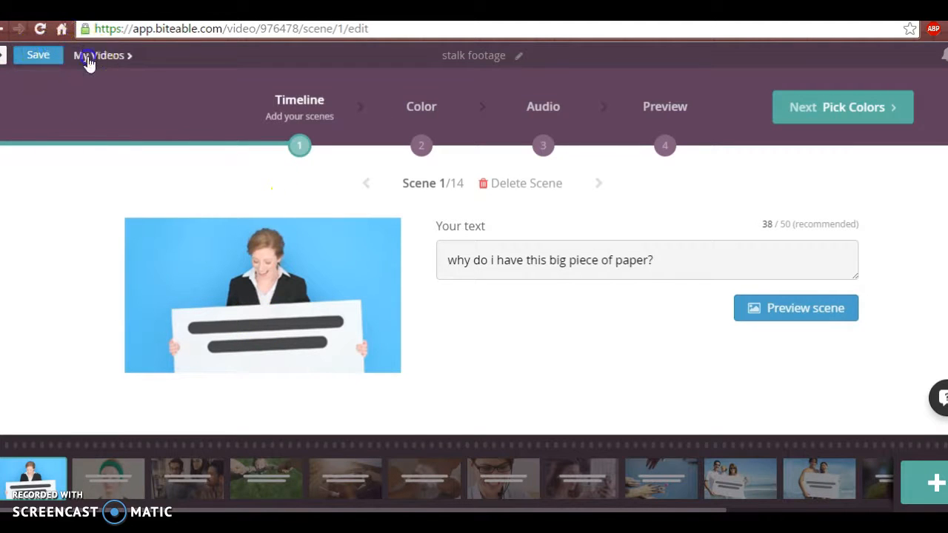
Step: Play the finished "stalk footage" video and pause it during the scene of the child being swung over the grass
left_click(875, 419)
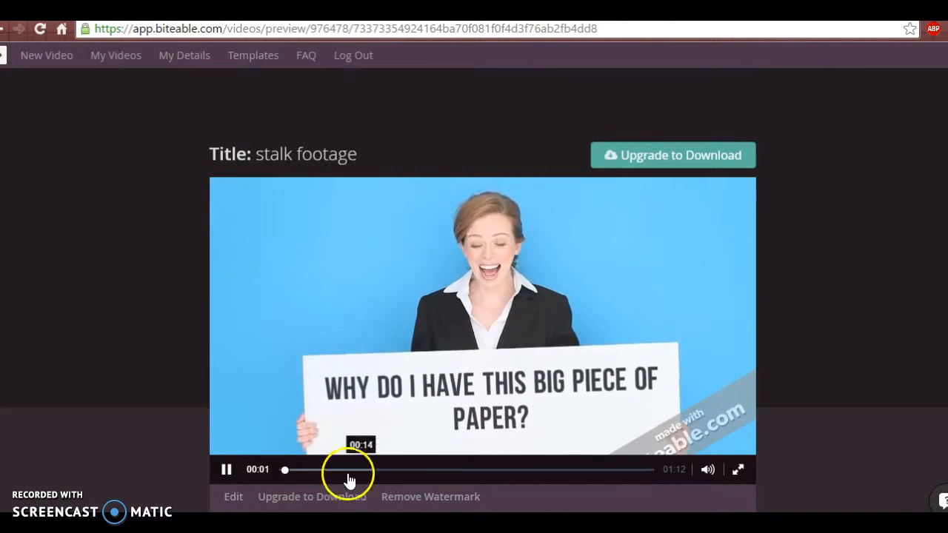
left_click(716, 477)
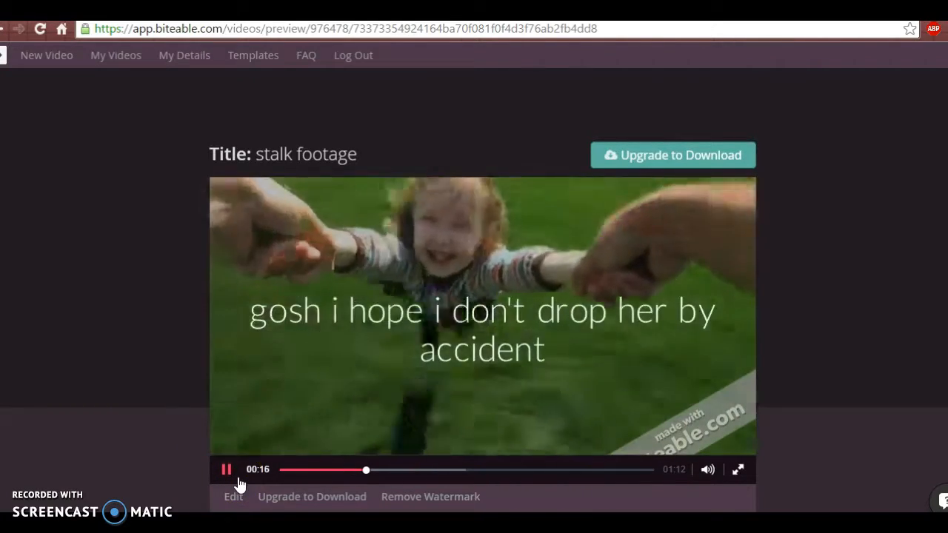
left_click(239, 479)
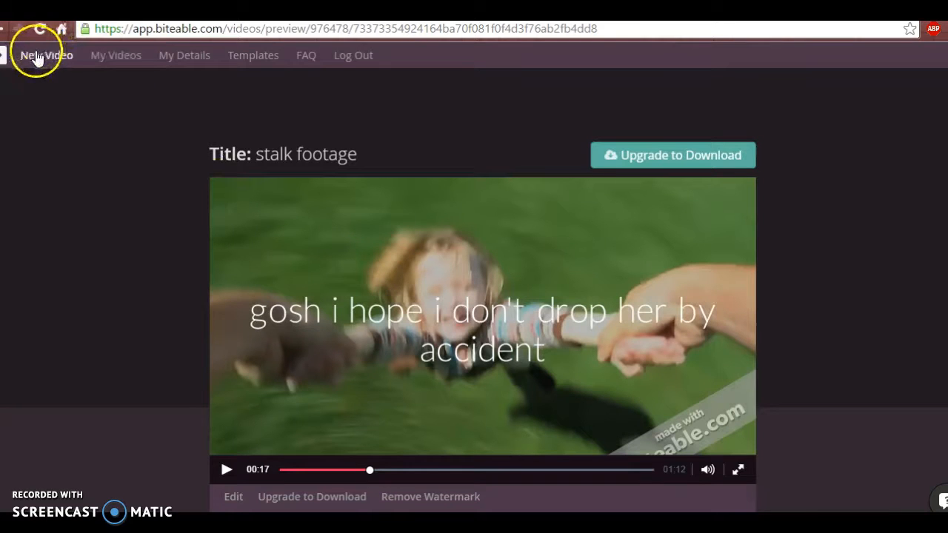
left_click(5, 60)
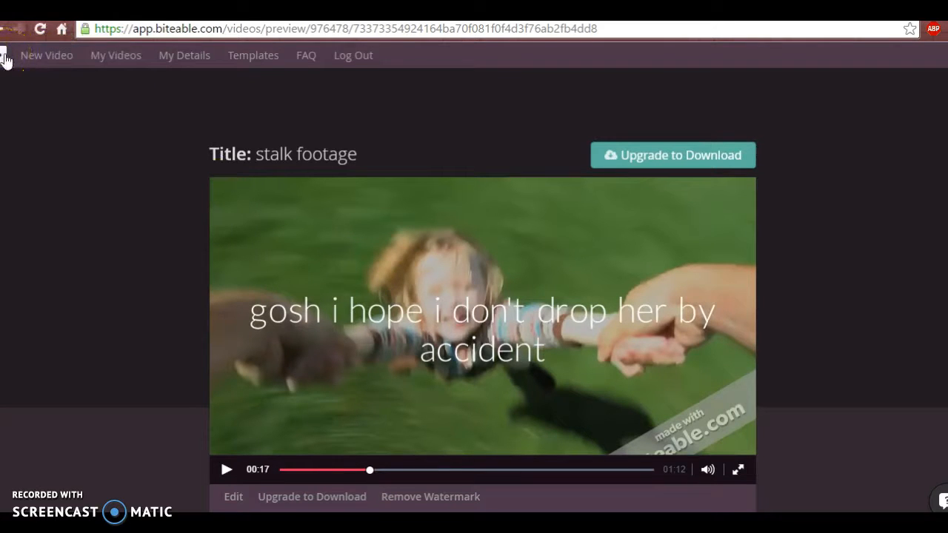